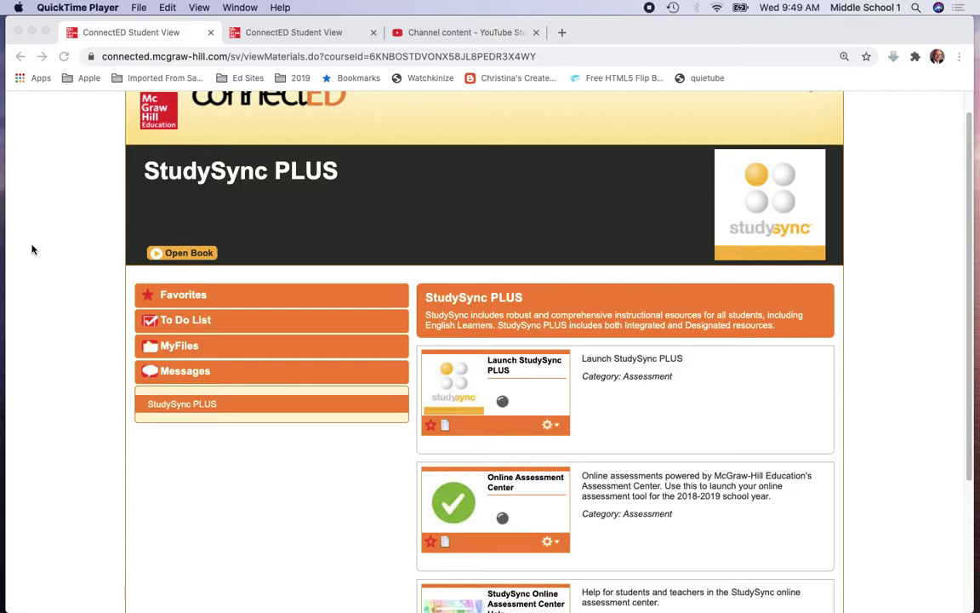
Step: Open the To-Do List and scroll to the Adjective Review Wednesday, February 3 assessment
left_click(194, 324)
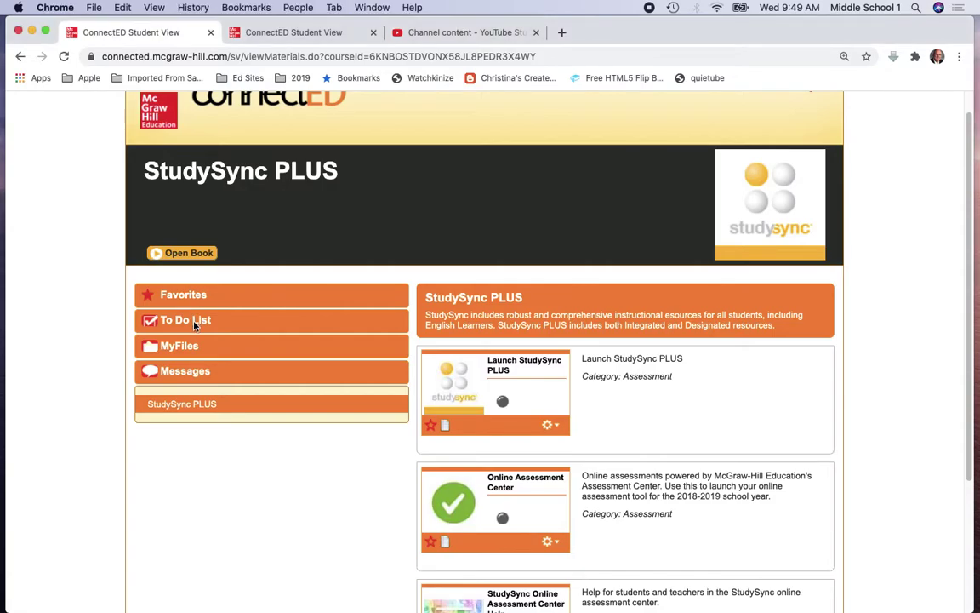
left_click(195, 327)
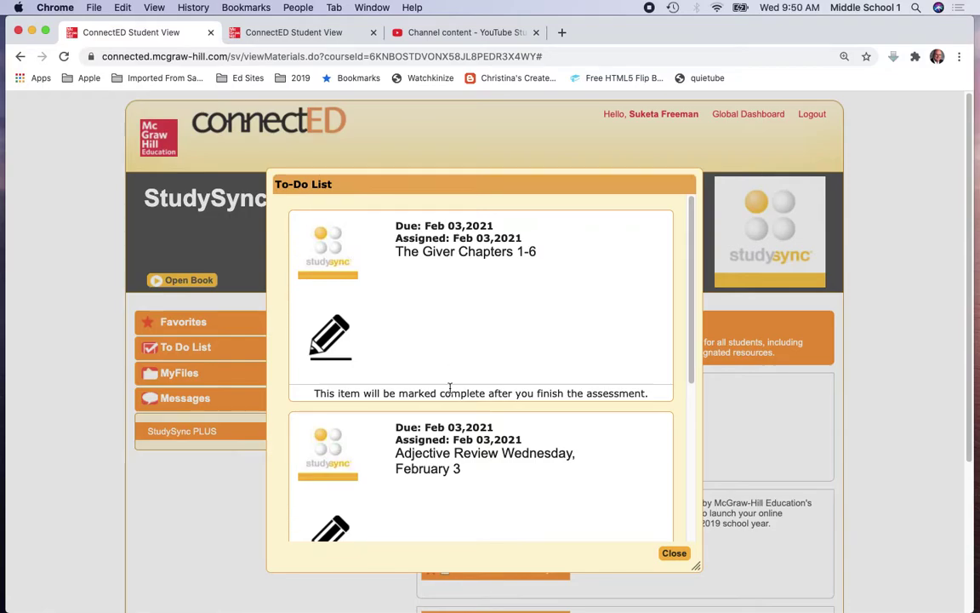
scroll(451, 391, "down", 10)
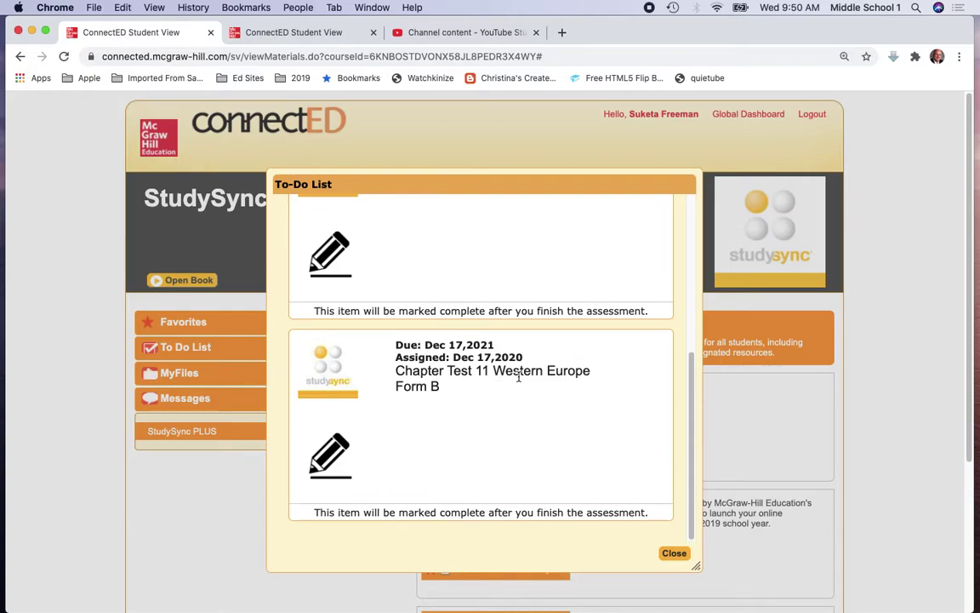
scroll(522, 385, "up", 3)
scroll(521, 385, "up", 3)
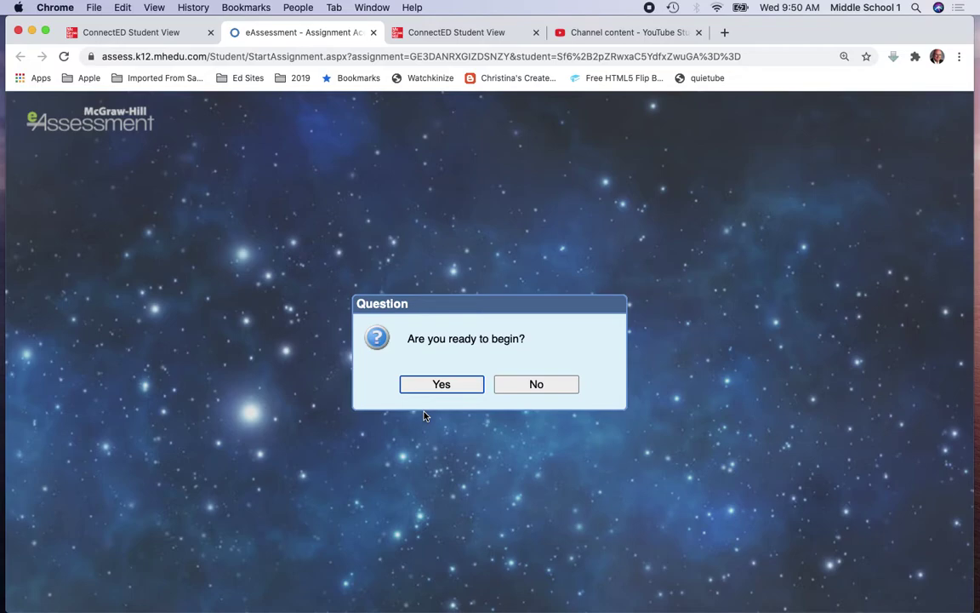
Step: Answer Yes to 'Are you ready to begin?' to start the Adjective Review quiz
left_click(443, 387)
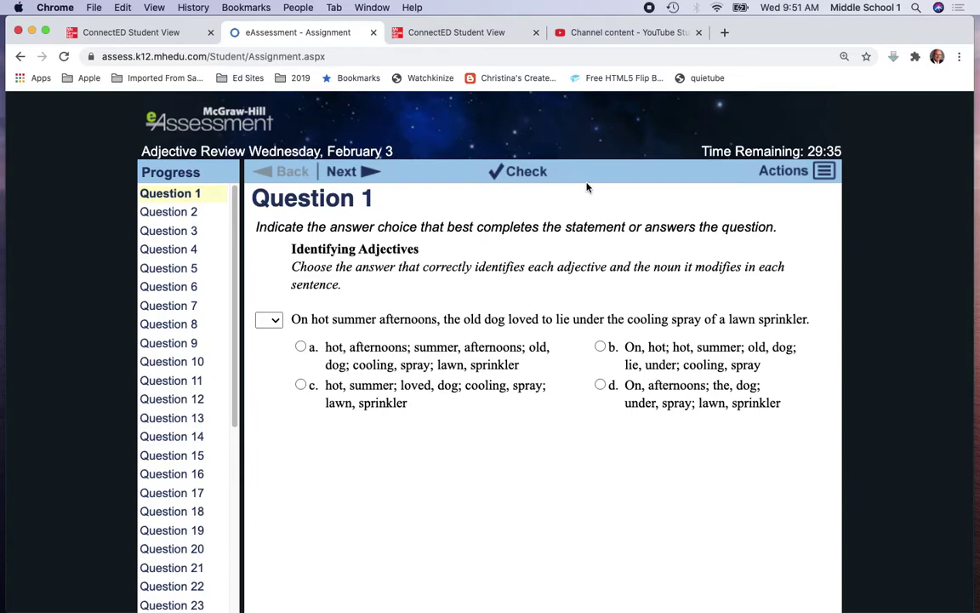
Step: Adjust the browser page zoom in and out until Question 1 displays at 125%
key("super+equal")
key("super+equal")
key("super+equal")
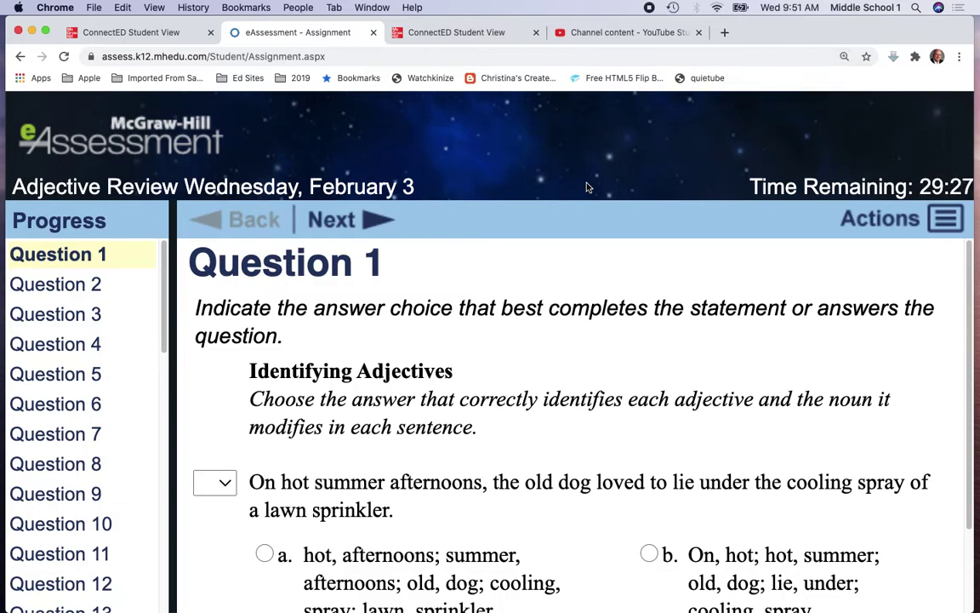
key("super+minus")
key("super+minus")
key("super+minus")
key("super+minus")
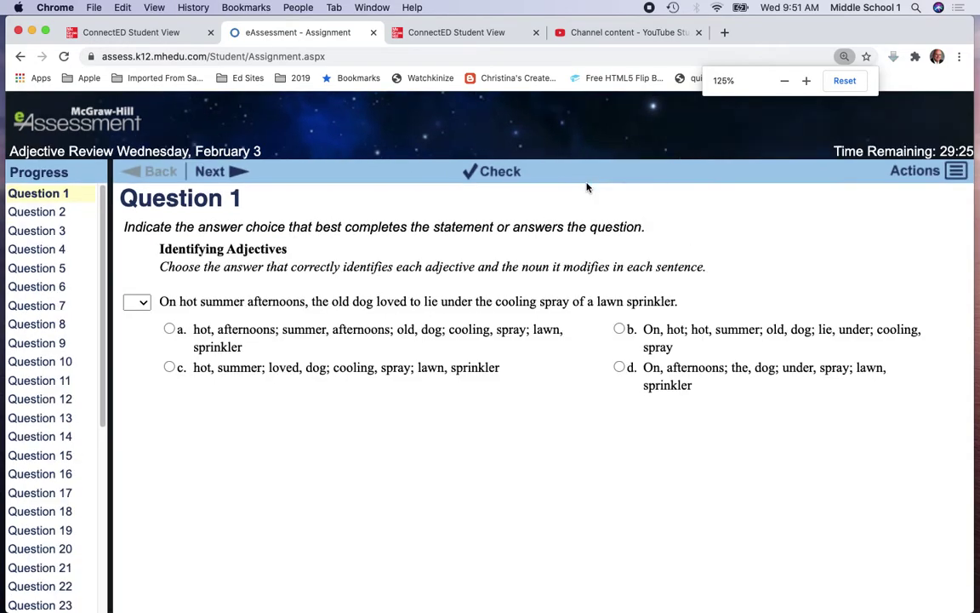
key("super+minus")
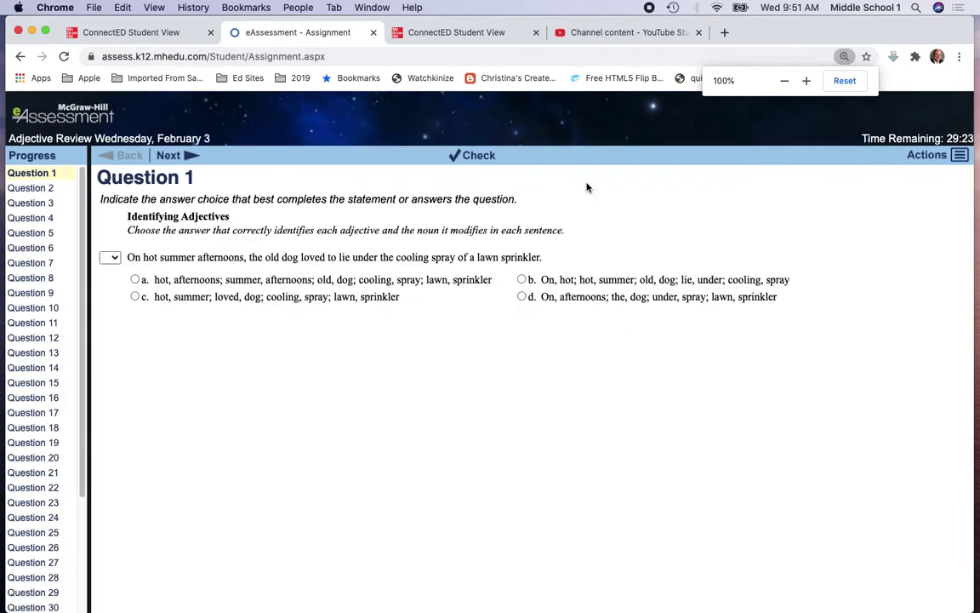
key("super+equal")
key("super+equal")
key("super+equal")
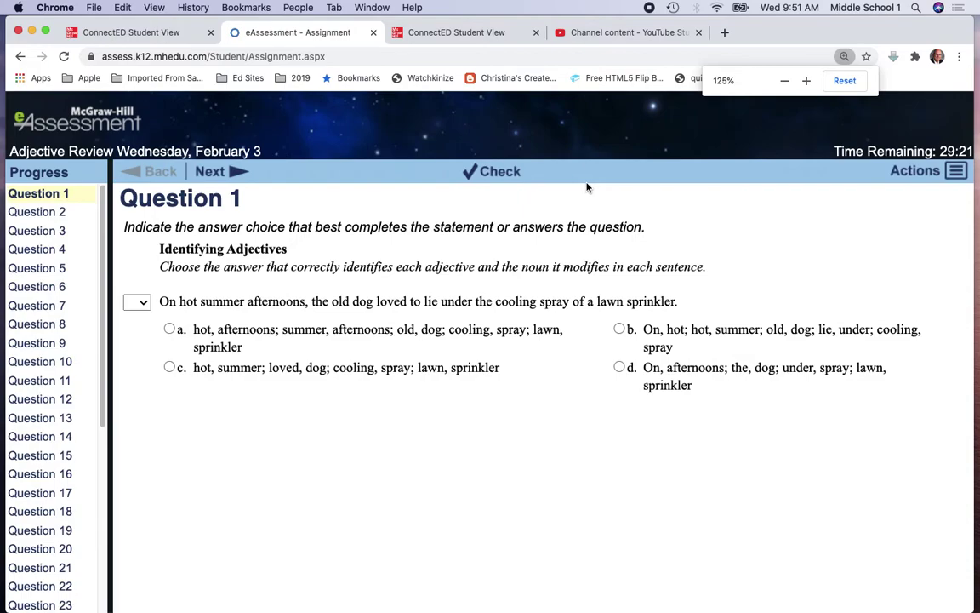
key("super+equal")
key("super+equal")
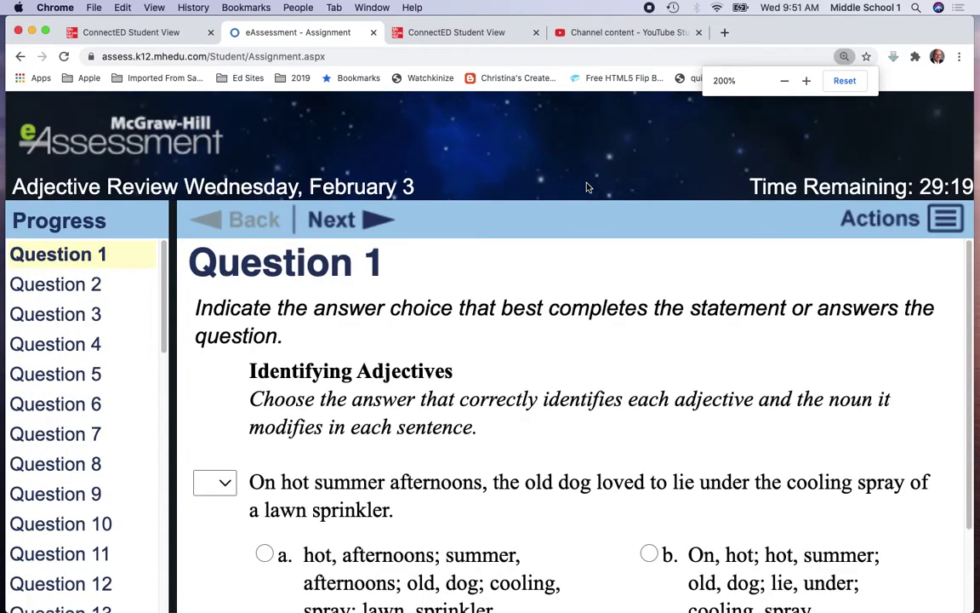
key("super+minus")
key("super+minus")
key("super+minus")
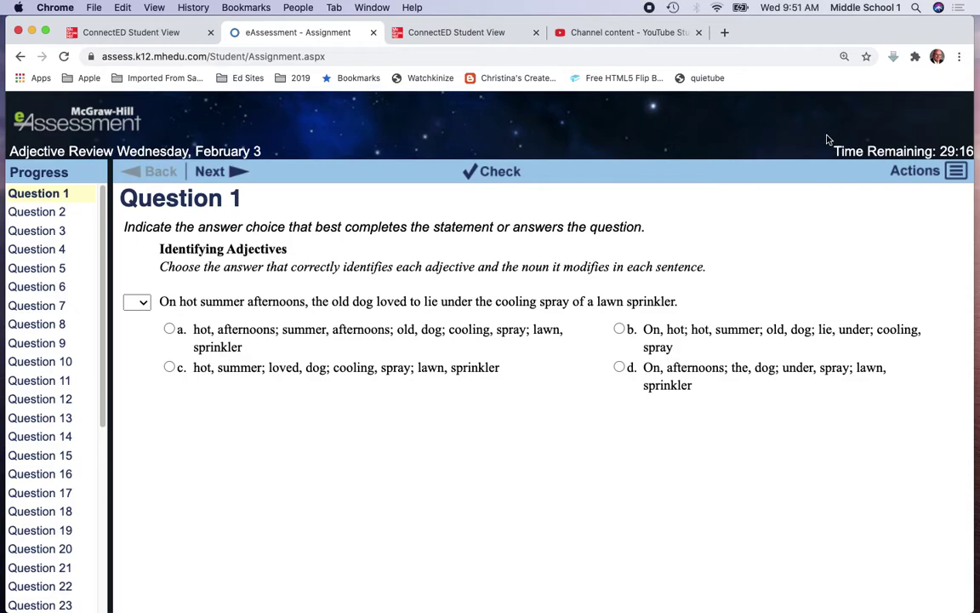
left_click(946, 173)
left_click(959, 173)
left_click(237, 172)
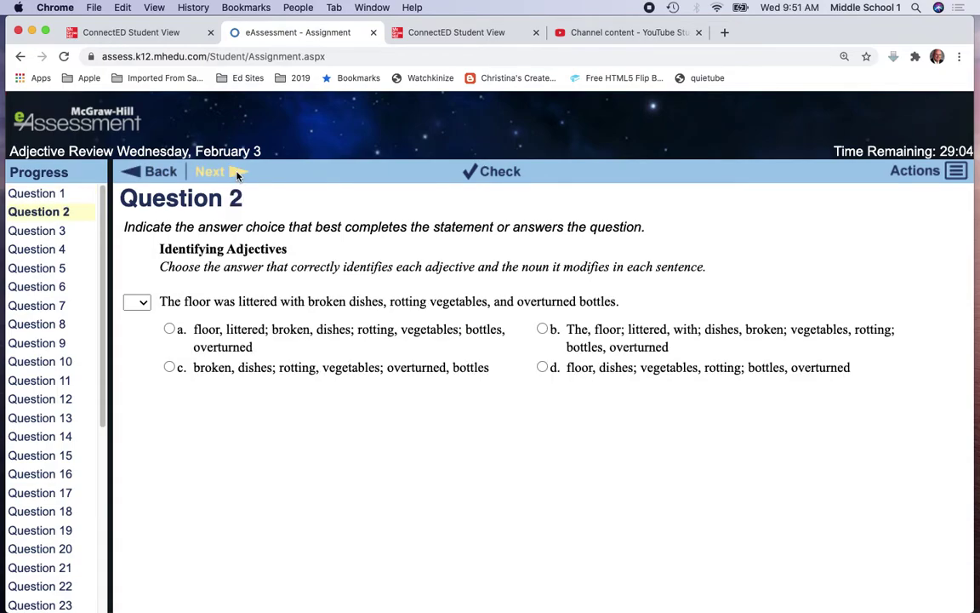
scroll(65, 323, "down", 5)
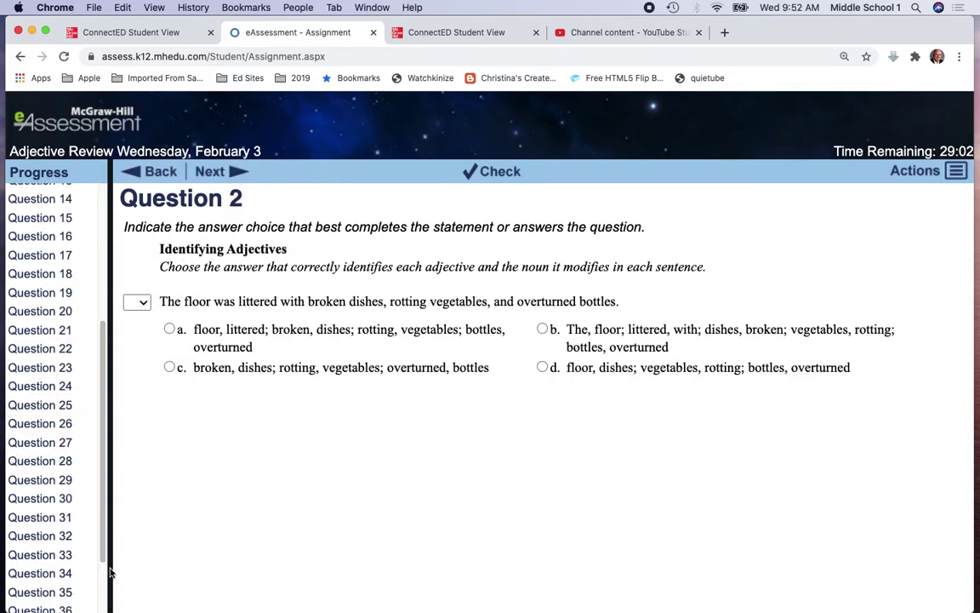
scroll(64, 561, "down", 2)
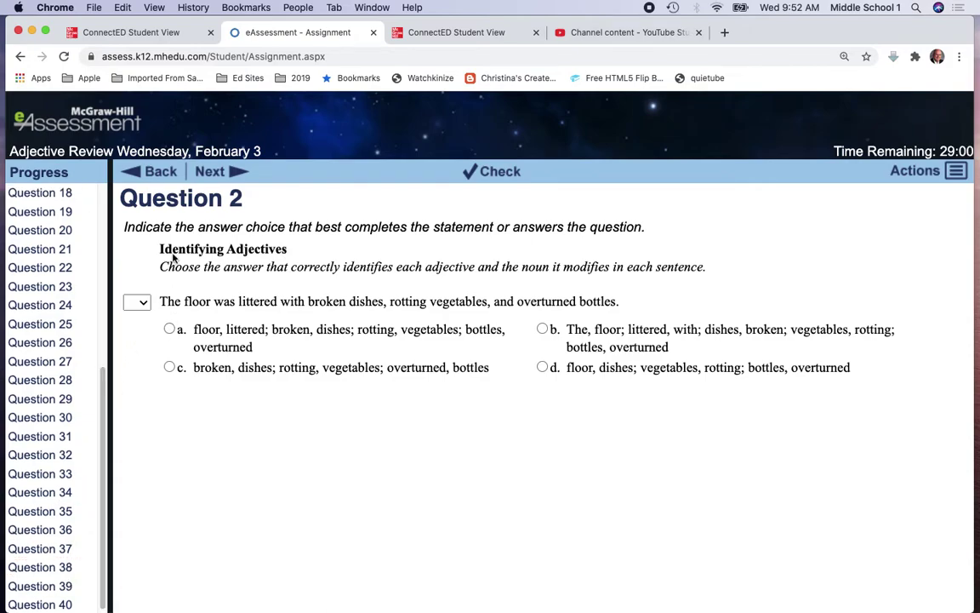
left_click(161, 172)
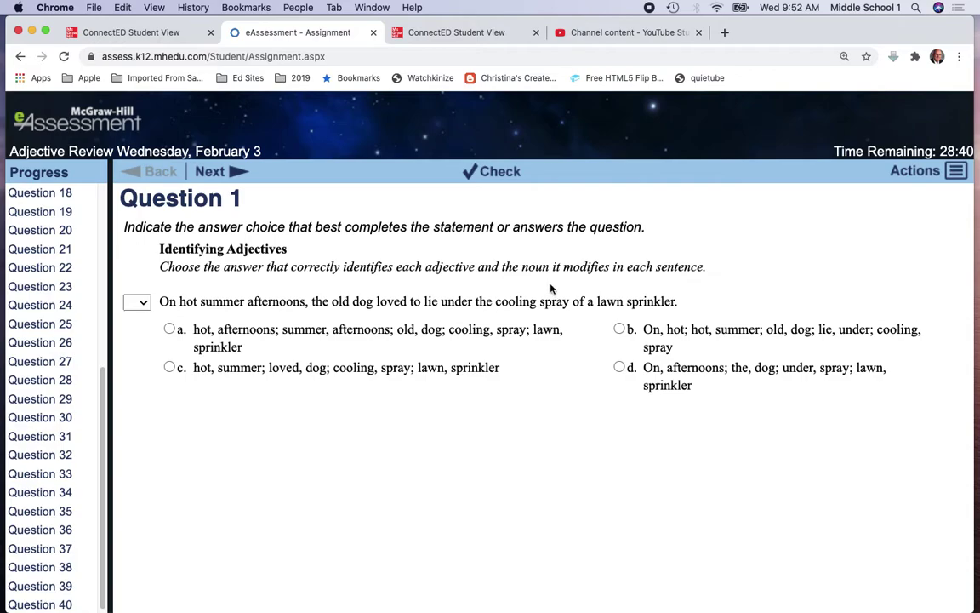
Step: Check answer d, dismiss the Incorrect message, then check answer a for Question 1
left_click(620, 367)
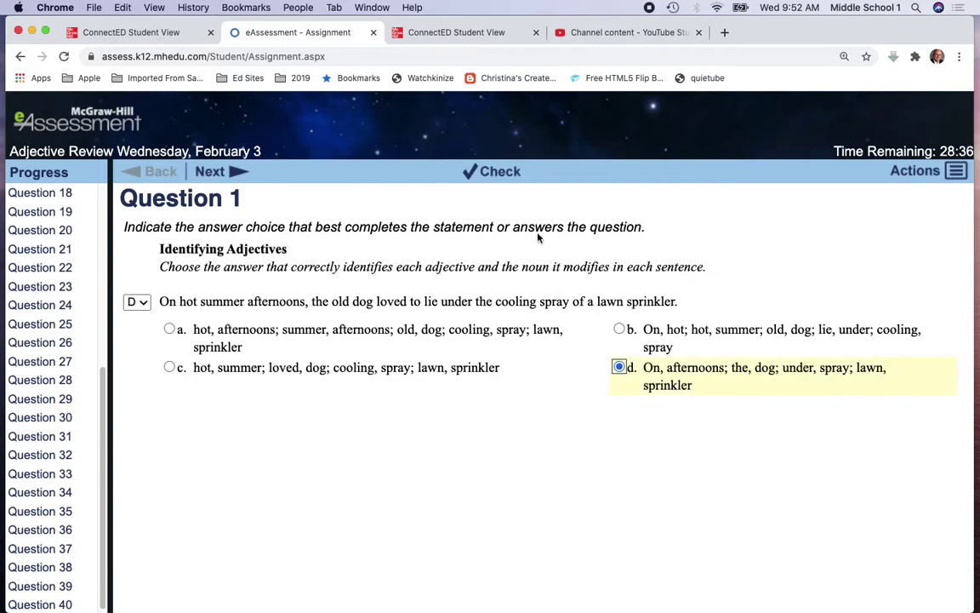
left_click(502, 171)
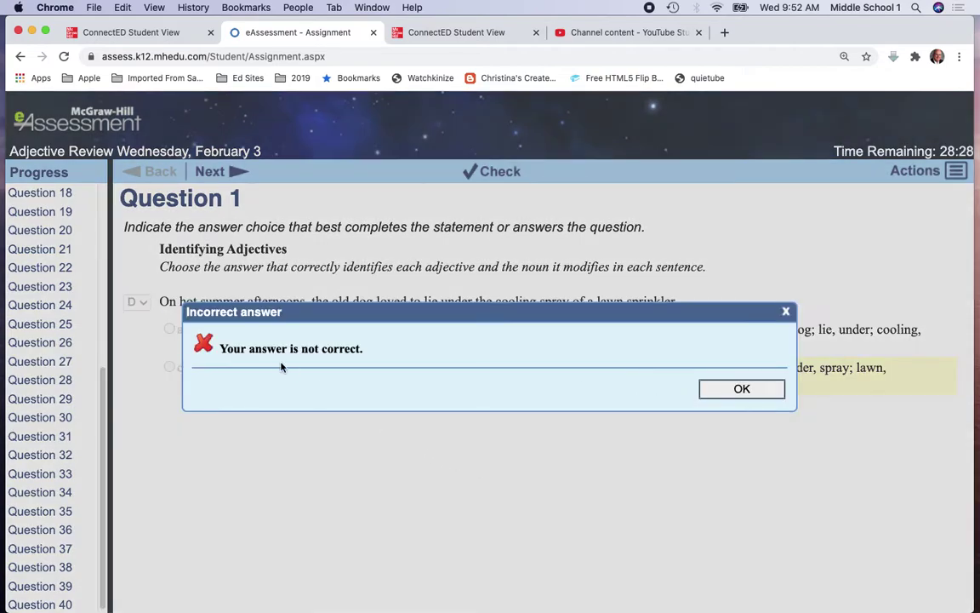
left_click(736, 388)
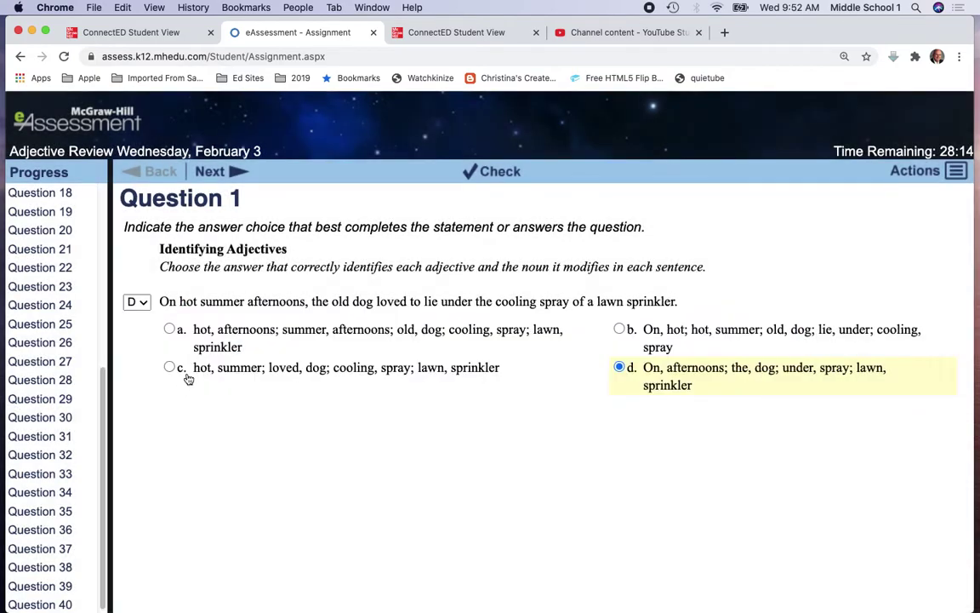
left_click(491, 171)
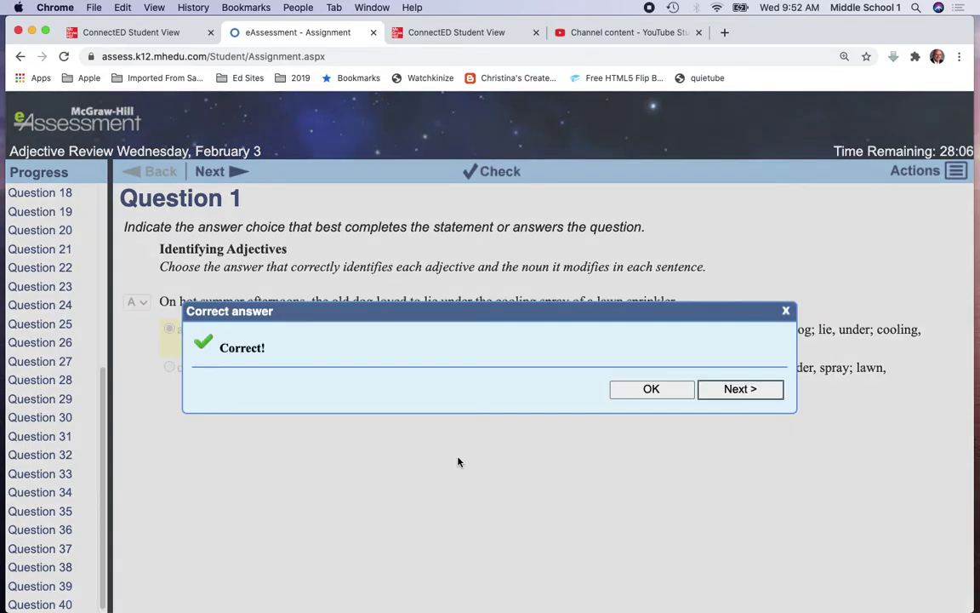
Step: Continue from the Correct answer dialog to Question 2 and scroll through its choices
left_click(729, 392)
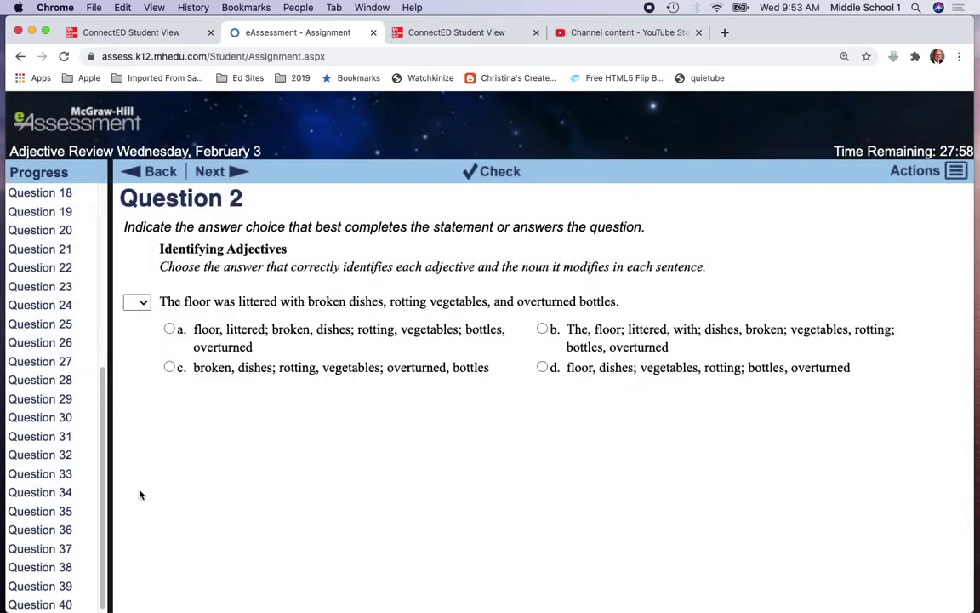
scroll(51, 442, "down", 1)
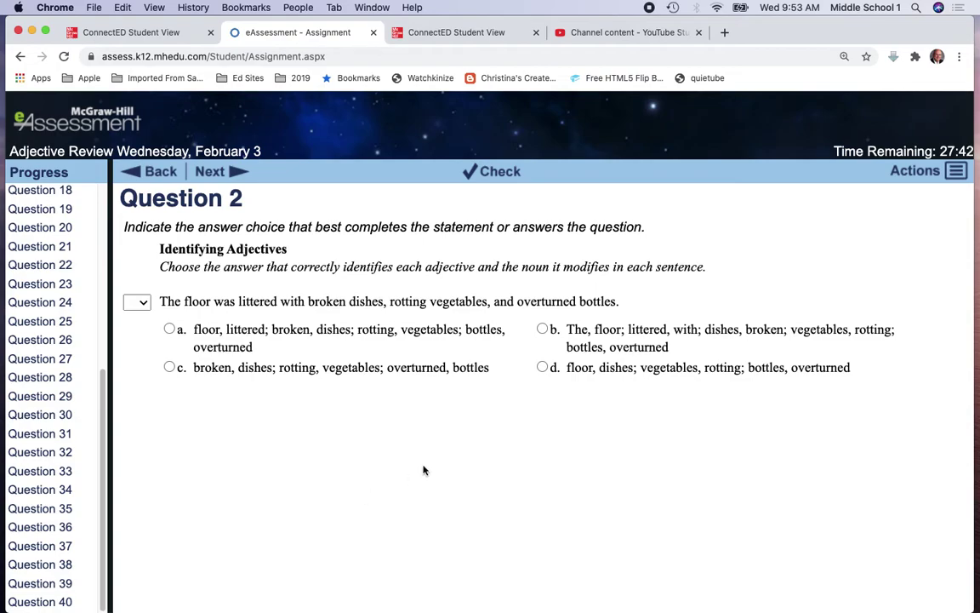
Step: Close the eAssessment tab and then close the To-Do List in ConnectED
left_click(373, 33)
scroll(486, 266, "down", 3)
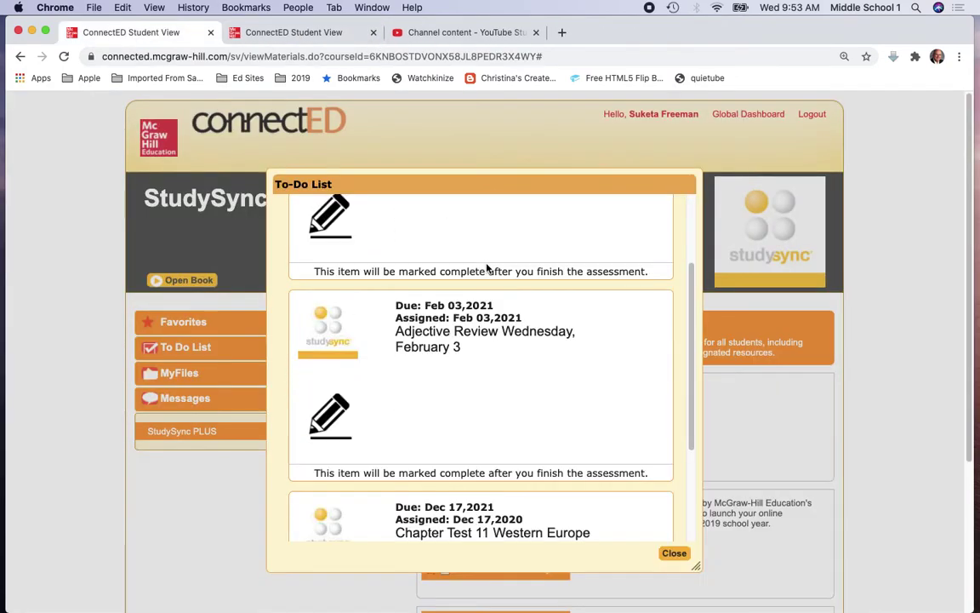
scroll(485, 266, "up", 2)
scroll(859, 242, "down", 2)
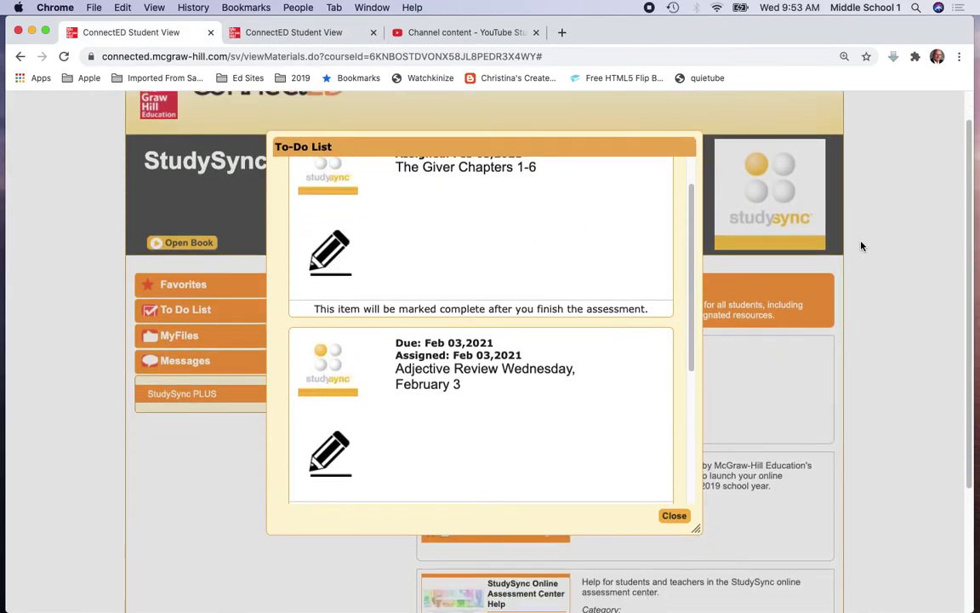
left_click(674, 516)
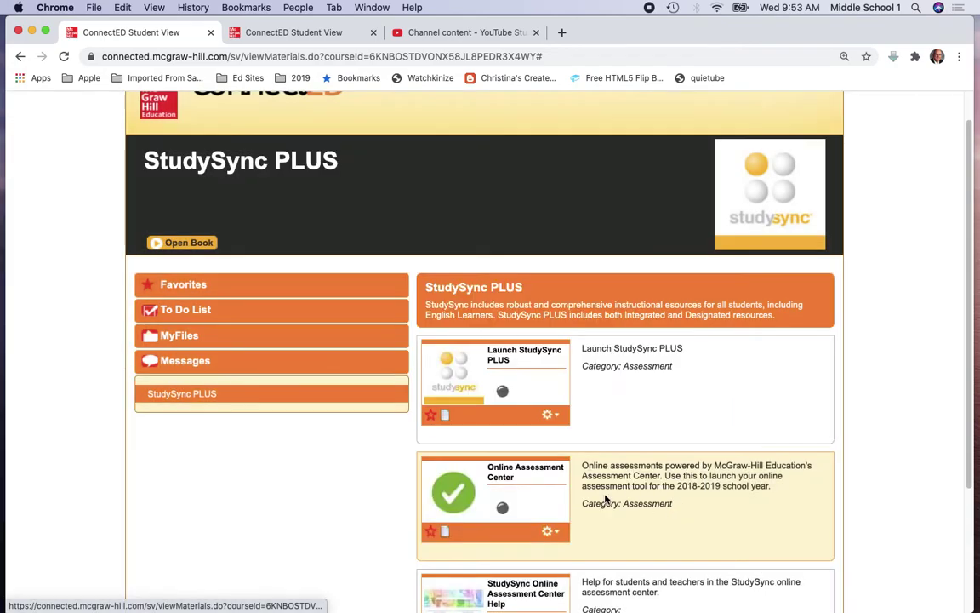
Step: Reopen the To-Do List, scroll through the assignments, and close it again
left_click(205, 312)
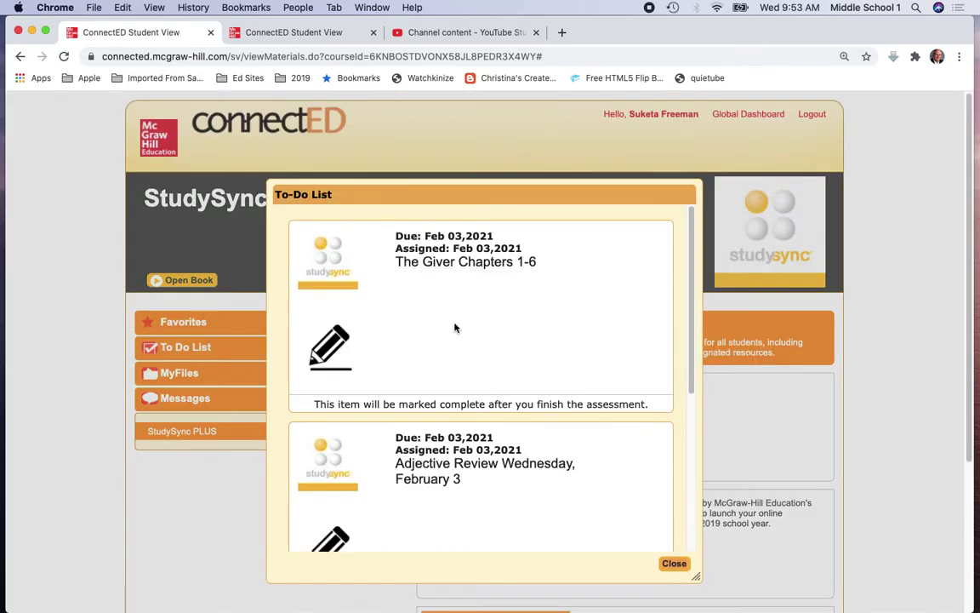
scroll(423, 509, "down", 1)
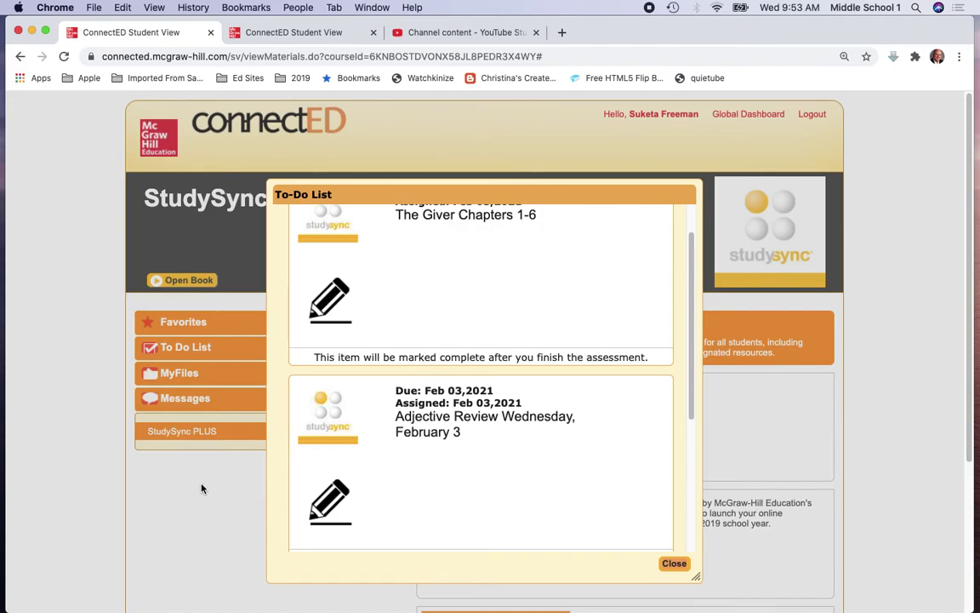
left_click(670, 565)
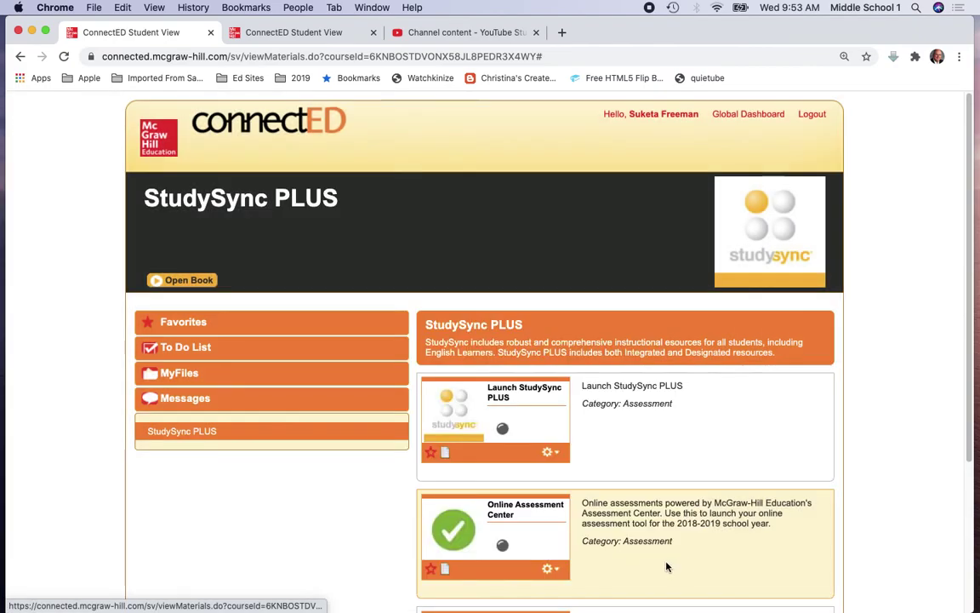